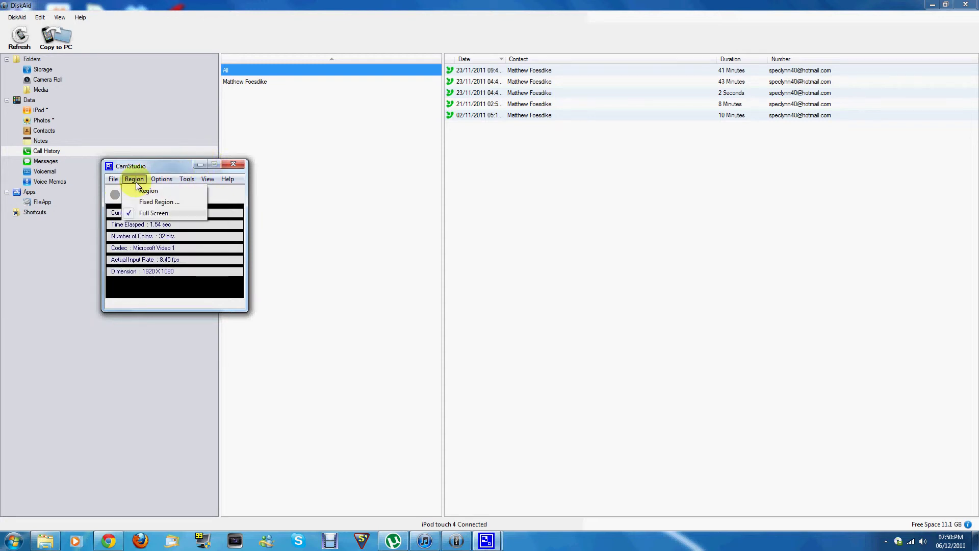
# Hide the screen recorder, view the DiskAid web page and torrent results, then minimize Chrome.
pyautogui.click(136, 180)
pyautogui.click(201, 163)
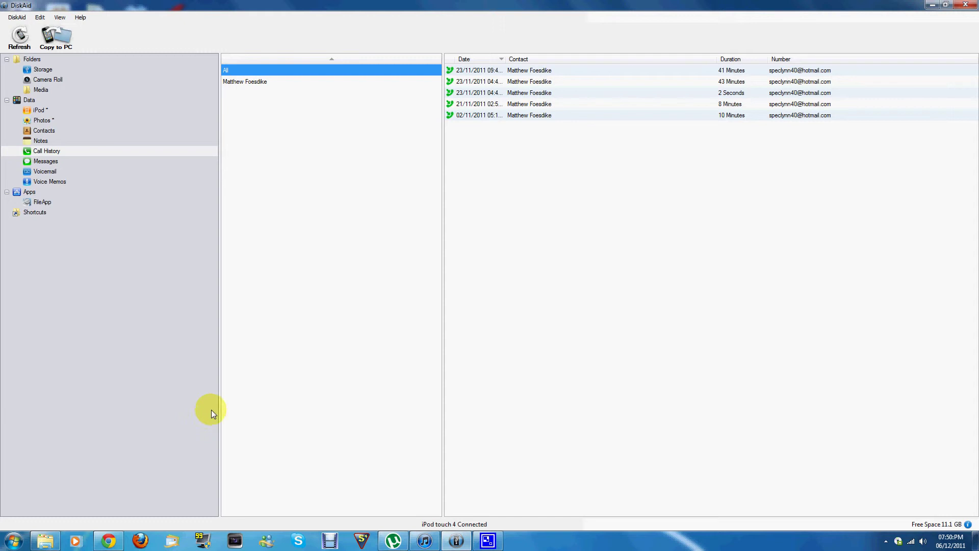
pyautogui.click(118, 536)
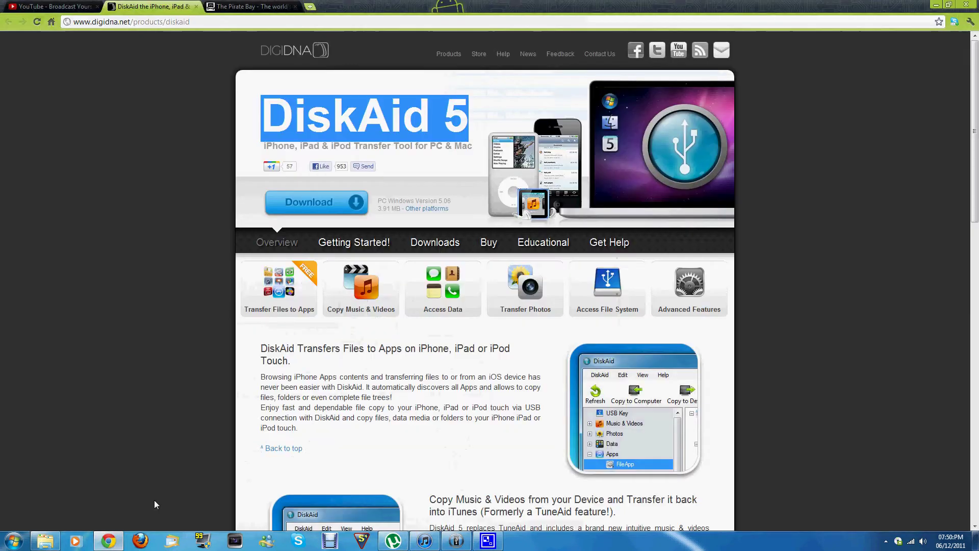
pyautogui.click(288, 214)
pyautogui.click(237, 8)
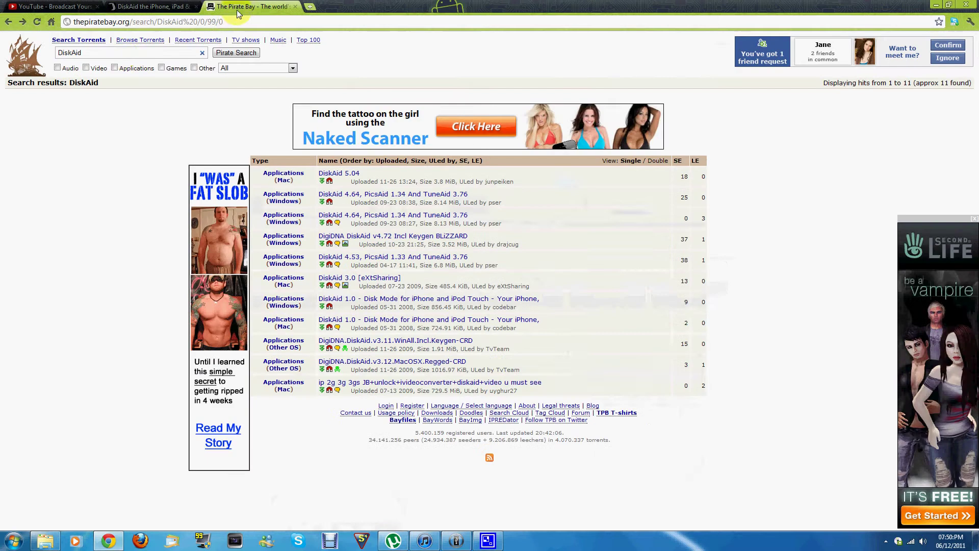
pyautogui.doubleClick(69, 53)
pyautogui.click(69, 53)
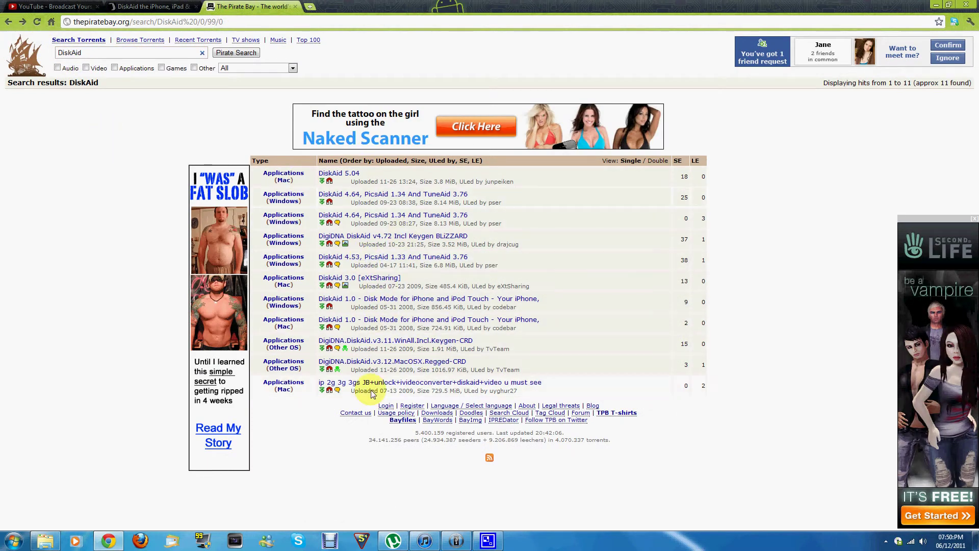
pyautogui.click(936, 5)
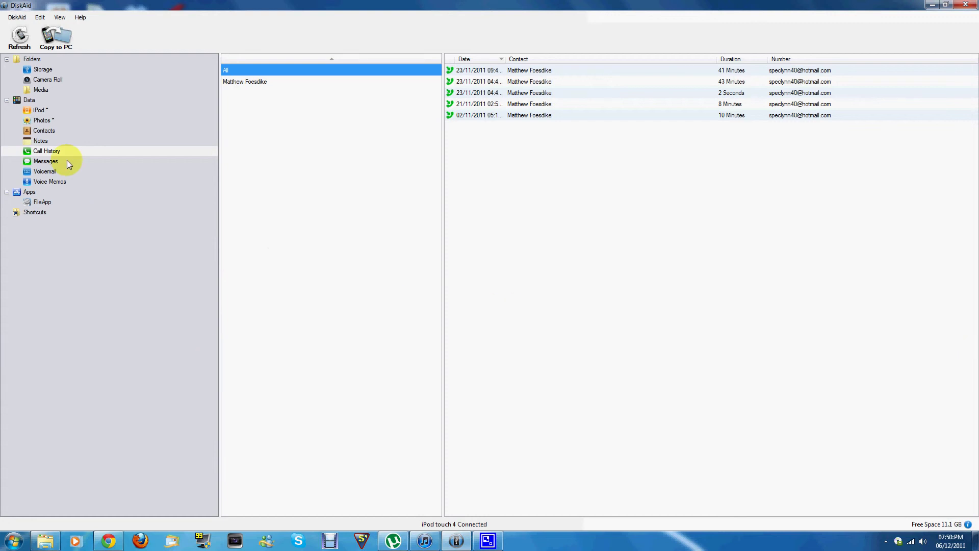
# List the iPod's voice memos, select the 04/01/2011 recording, and cancel the copy-to-PC folder prompt.
pyautogui.click(47, 181)
pyautogui.click(263, 126)
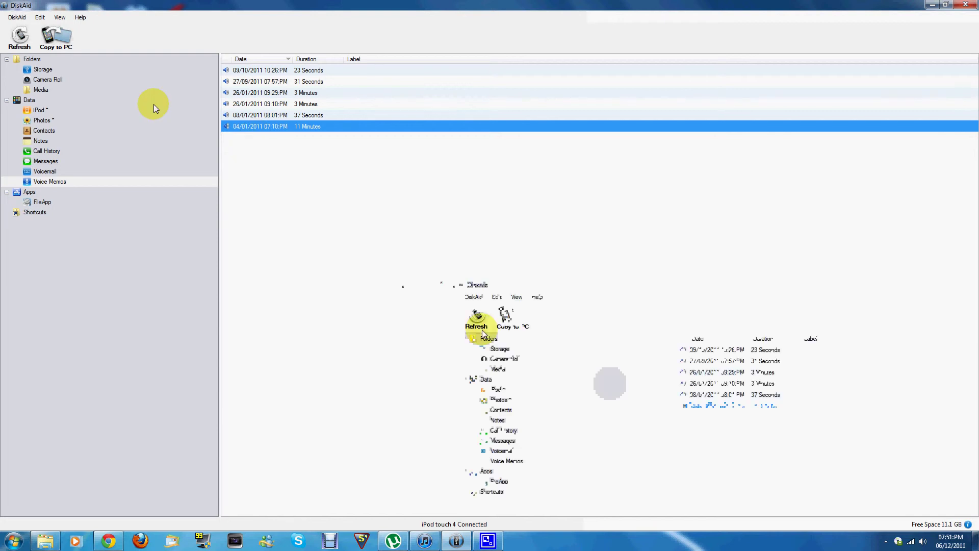
pyautogui.click(53, 45)
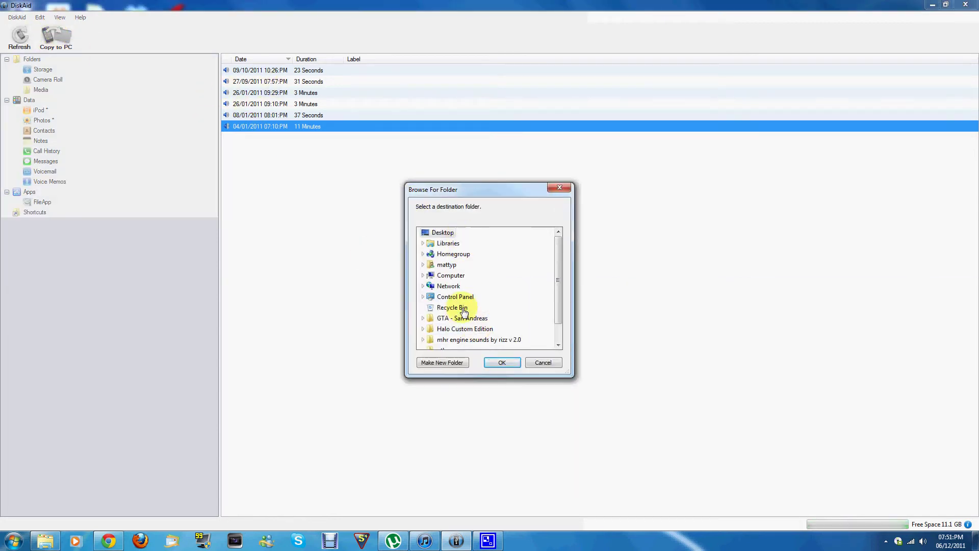
pyautogui.click(537, 362)
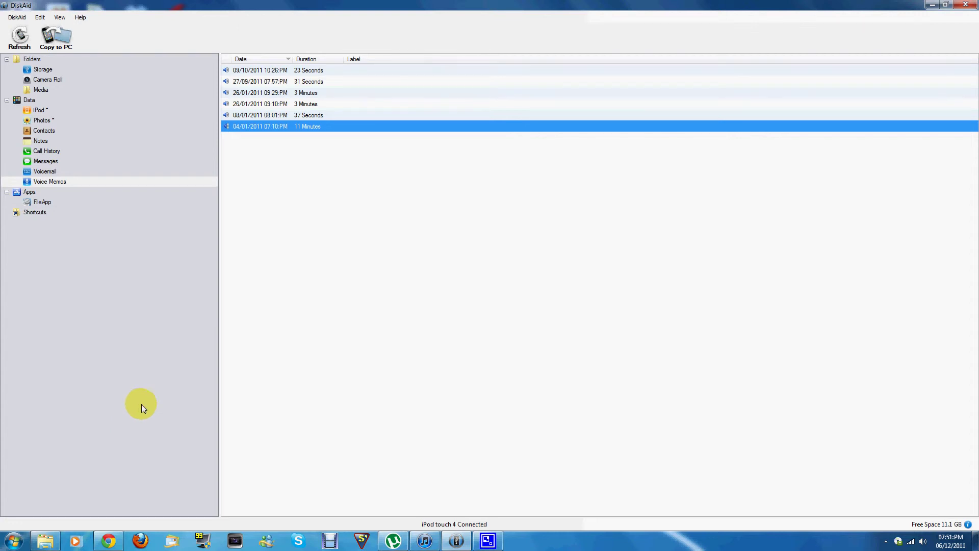
pyautogui.rightClick(924, 541)
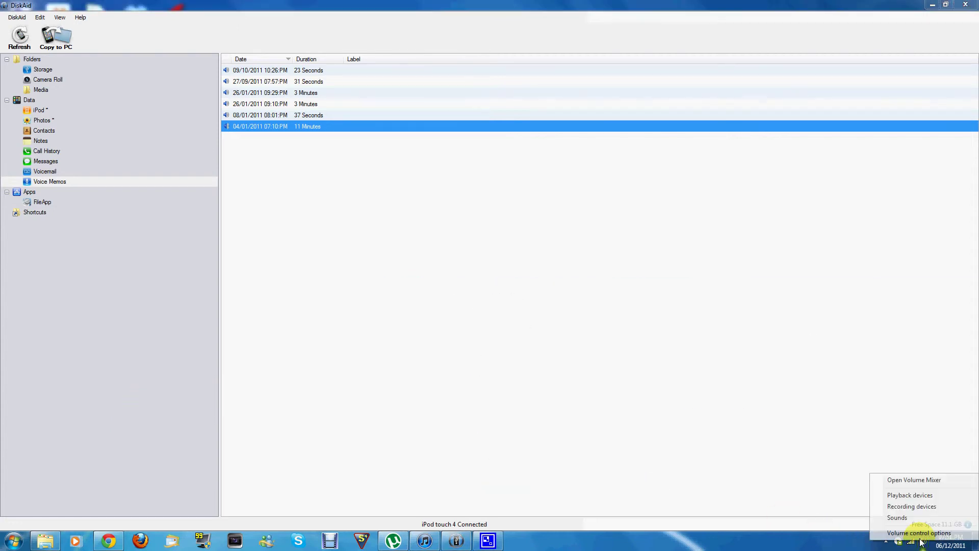
pyautogui.click(919, 506)
pyautogui.doubleClick(102, 106)
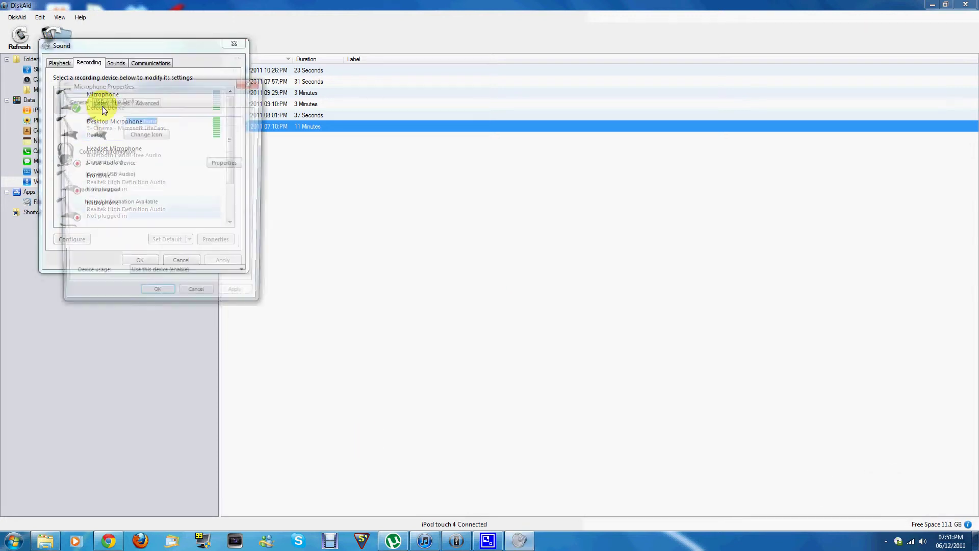
pyautogui.click(120, 100)
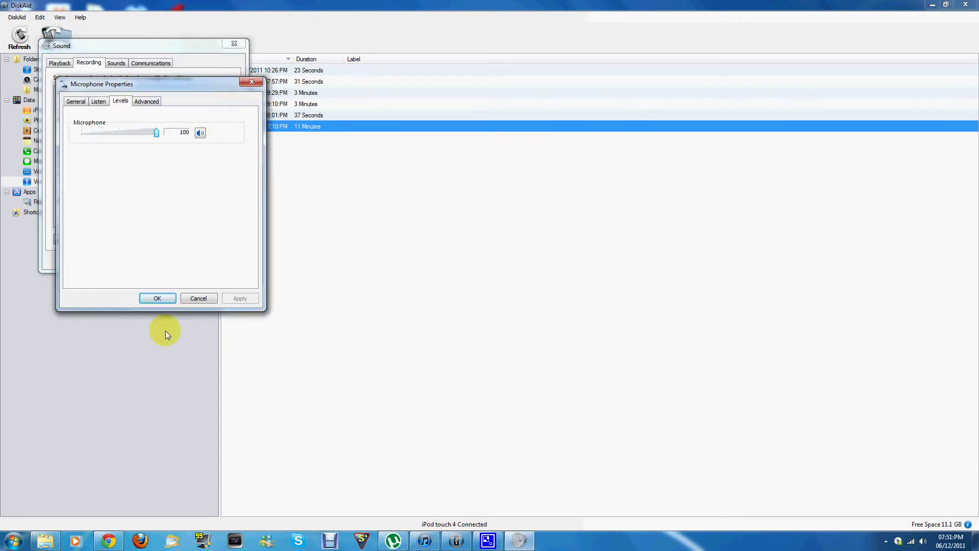
pyautogui.click(157, 298)
pyautogui.click(149, 259)
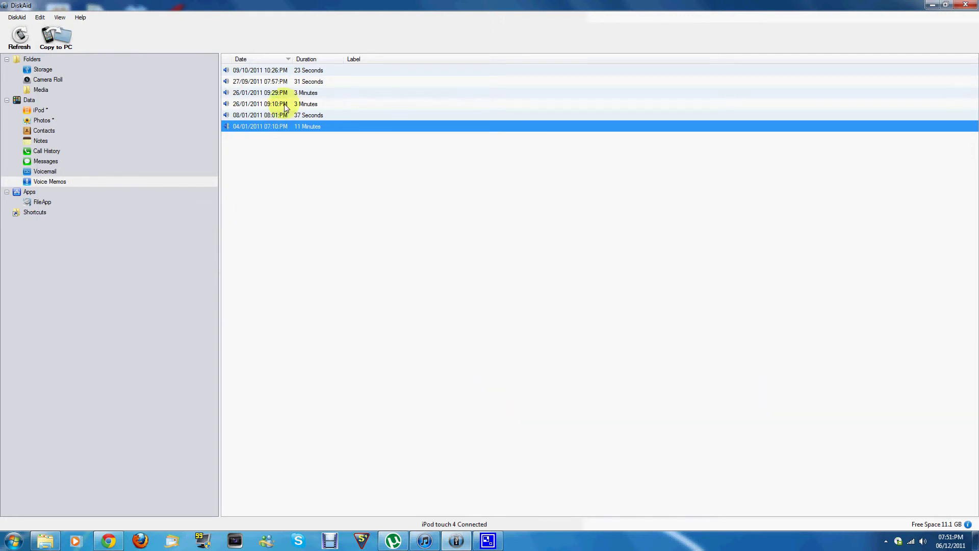
pyautogui.click(275, 73)
pyautogui.click(268, 130)
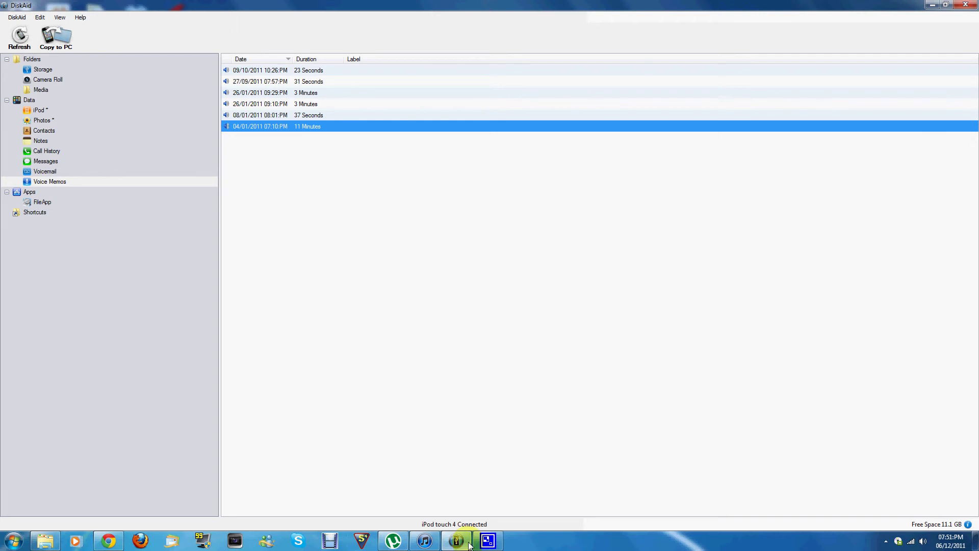
pyautogui.click(424, 540)
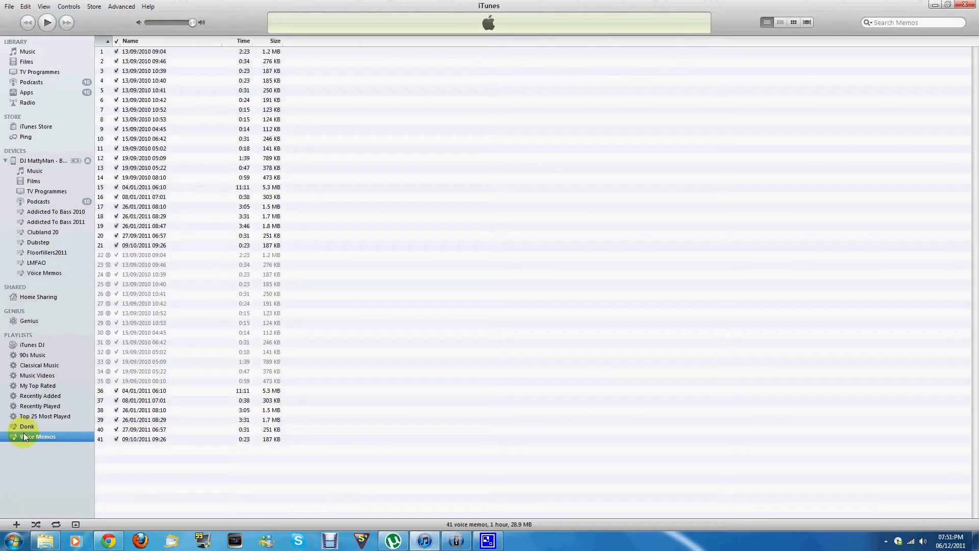
pyautogui.rightClick(147, 245)
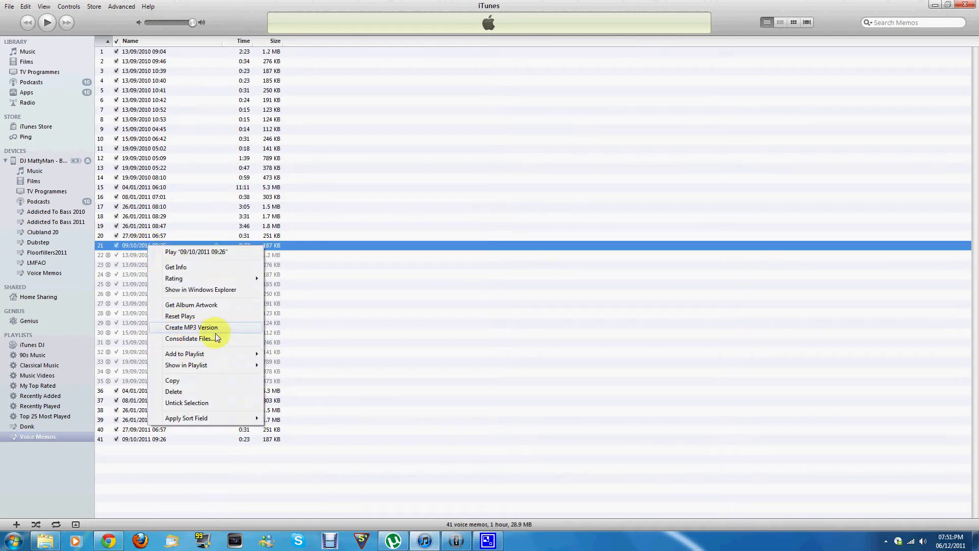
pyautogui.click(190, 466)
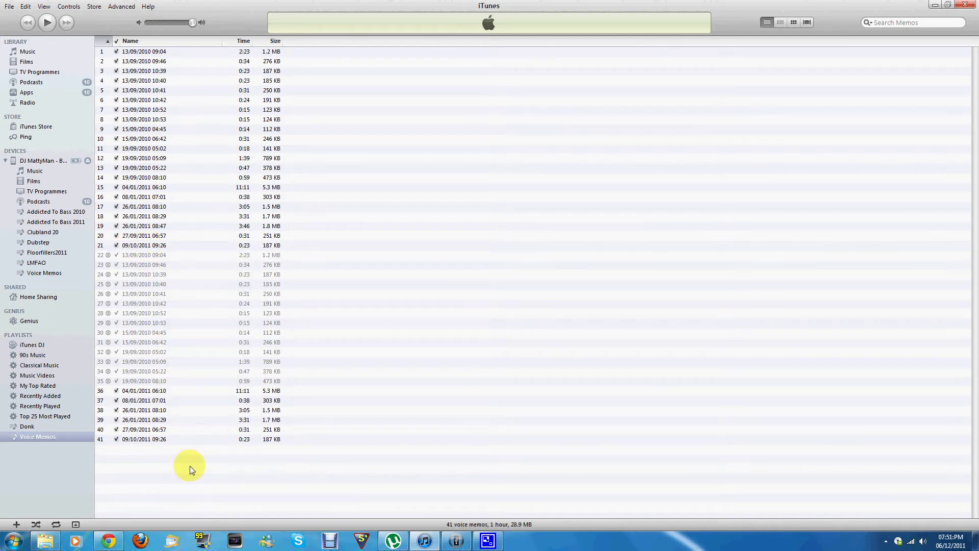
pyautogui.click(933, 6)
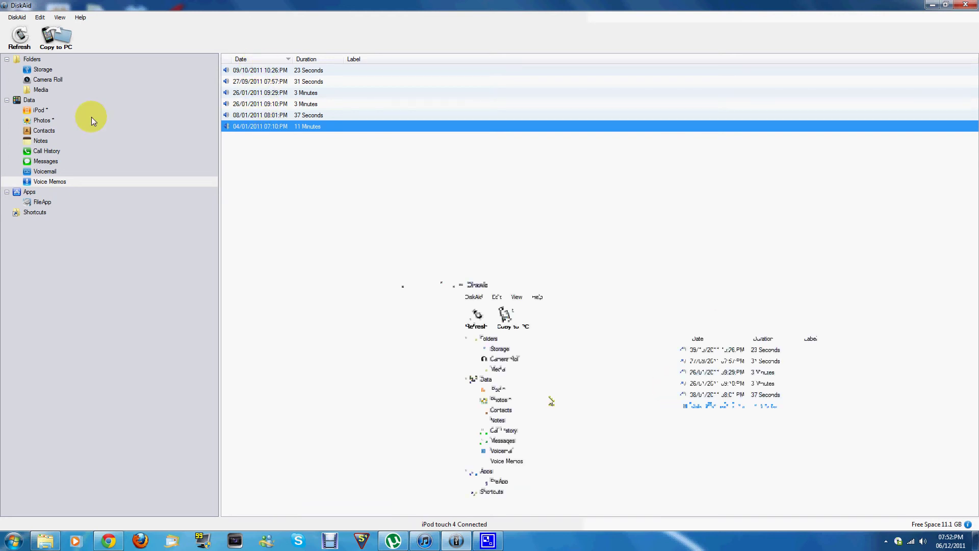
# Close the PicsAid promotion that Photos triggers, then show the iPod's notes with the newest note open.
pyautogui.click(41, 120)
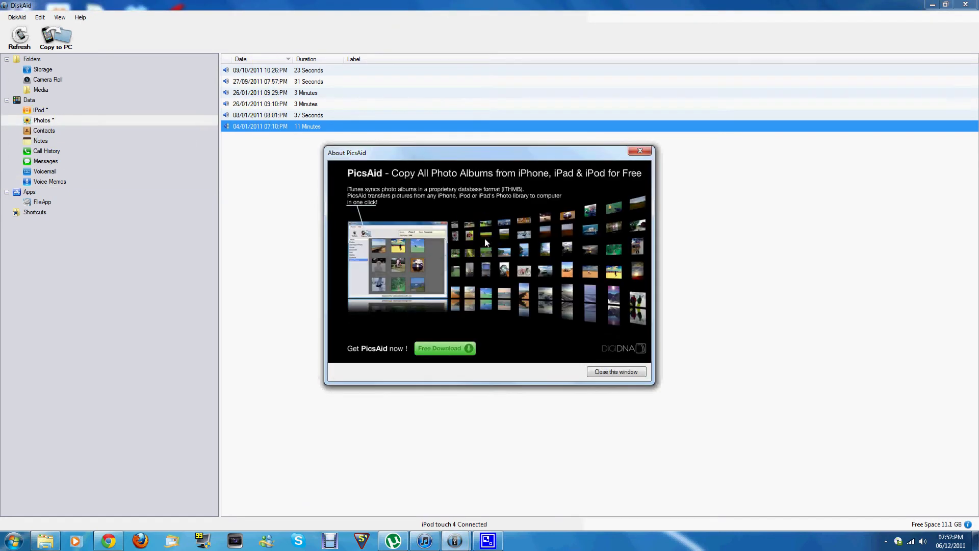
pyautogui.click(617, 372)
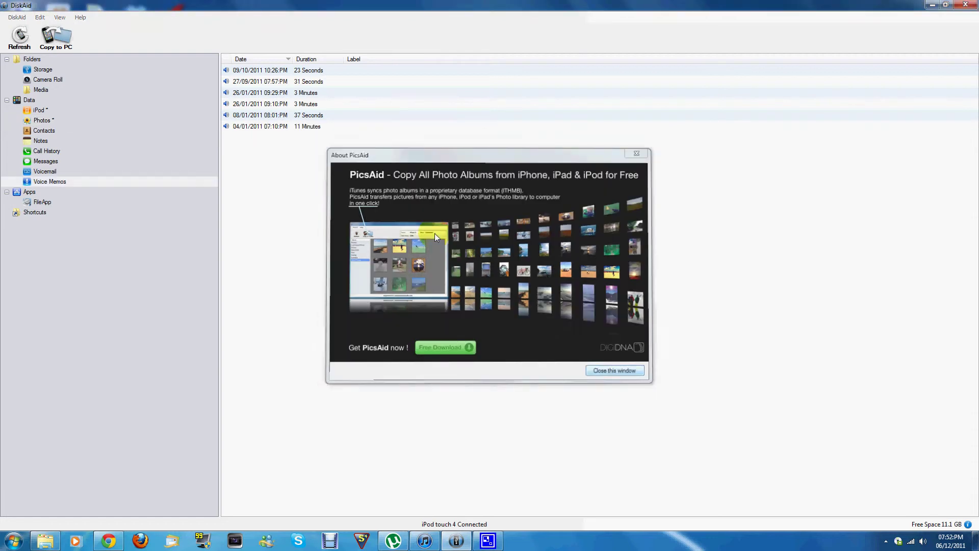
pyautogui.click(40, 141)
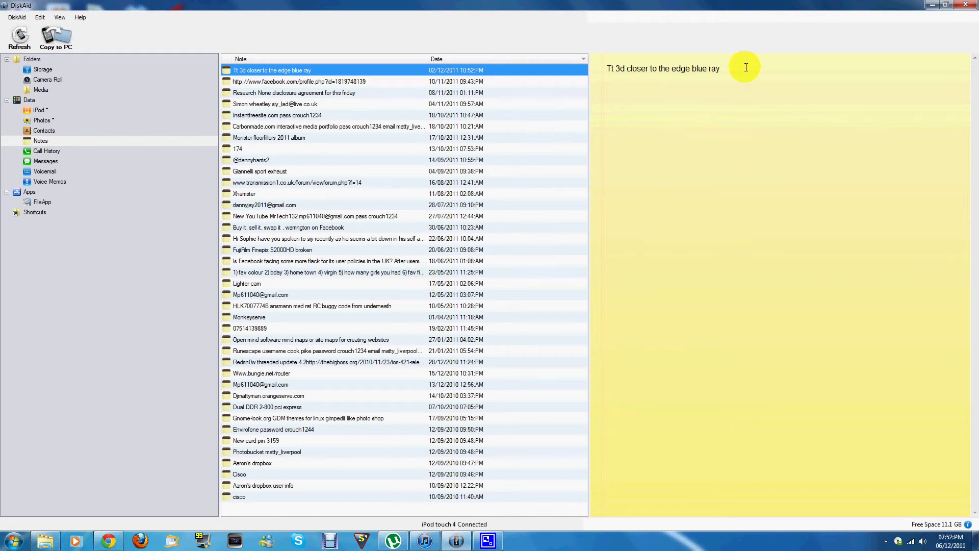
# Try copying the iPod's notes to the PC, but cancel at the destination folder prompt.
pyautogui.moveTo(711, 68)
pyautogui.mouseDown()
pyautogui.moveTo(614, 73)
pyautogui.moveTo(705, 69)
pyautogui.mouseUp()
pyautogui.click(699, 78)
pyautogui.click(56, 38)
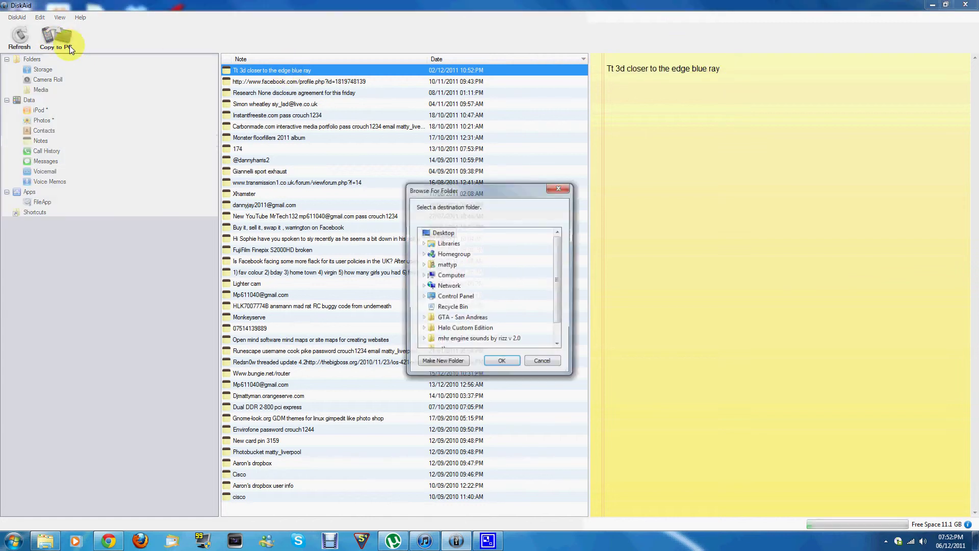
pyautogui.click(553, 363)
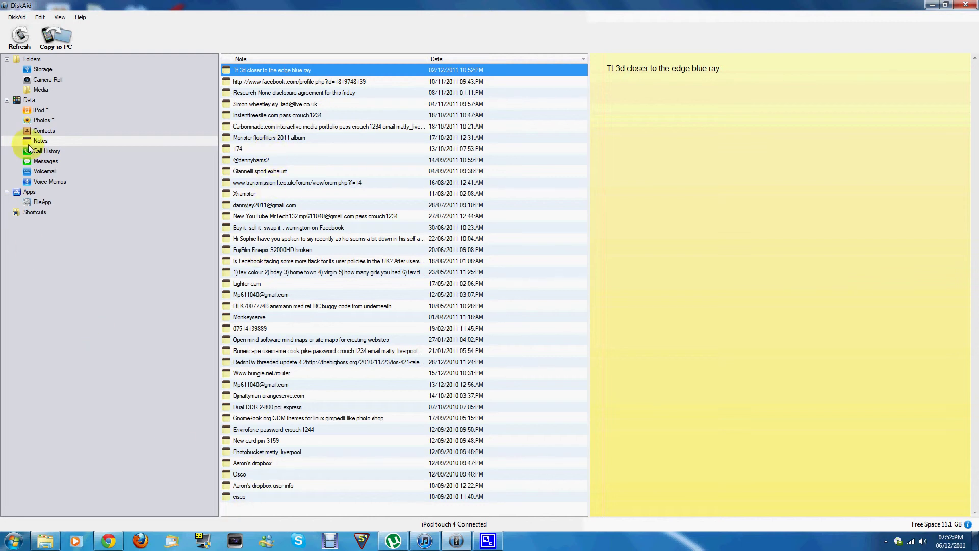
# Check Voicemail, dismiss the 'no voicemail' message, and return to the voice memos list.
pyautogui.click(33, 171)
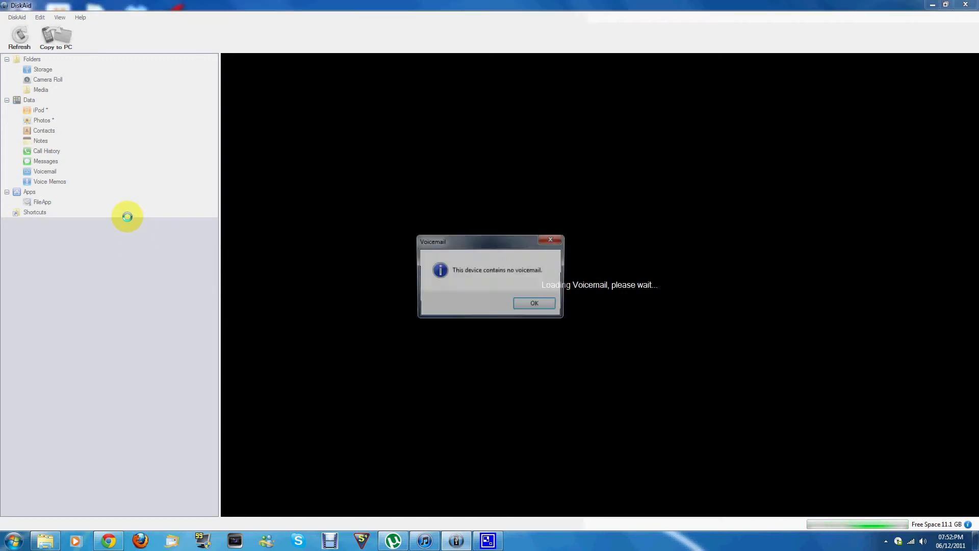
pyautogui.click(534, 305)
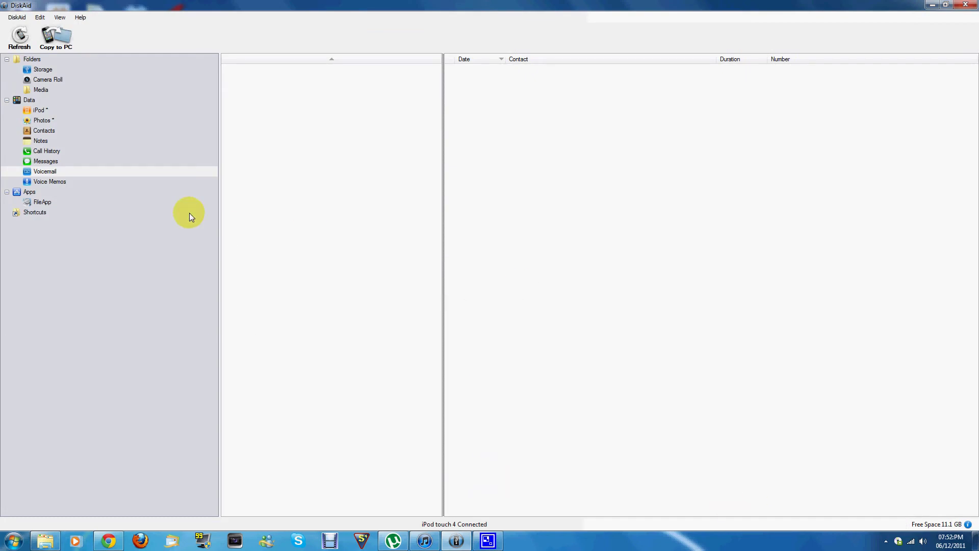
pyautogui.click(49, 182)
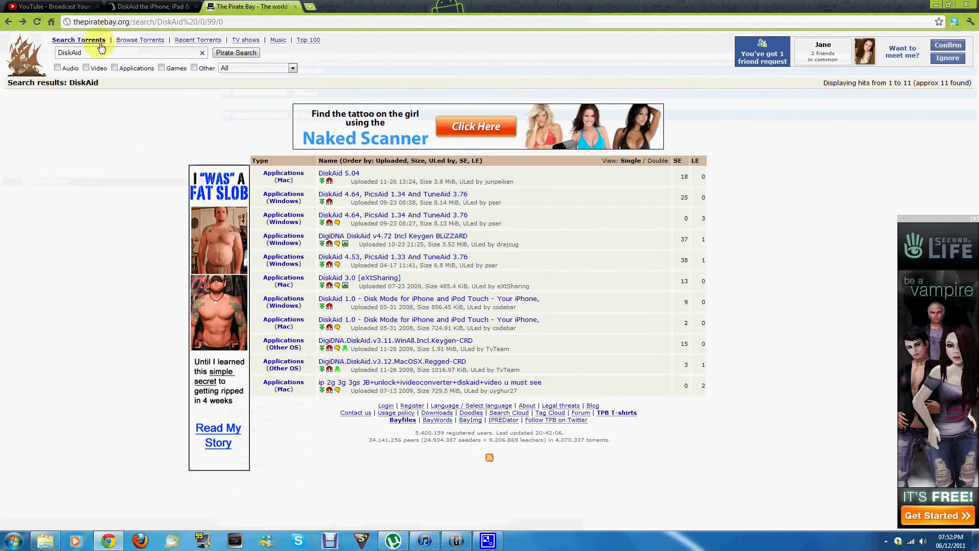
# Scroll through the DiskAid 5 product page, glance at the torrent results, then minimize Chrome.
pyautogui.click(150, 6)
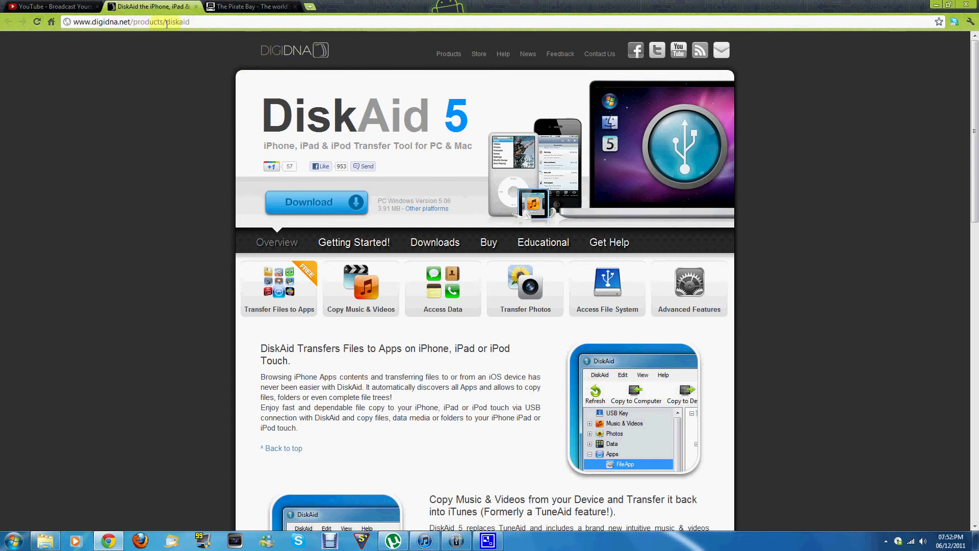
pyautogui.scroll(-4, 799, 229)
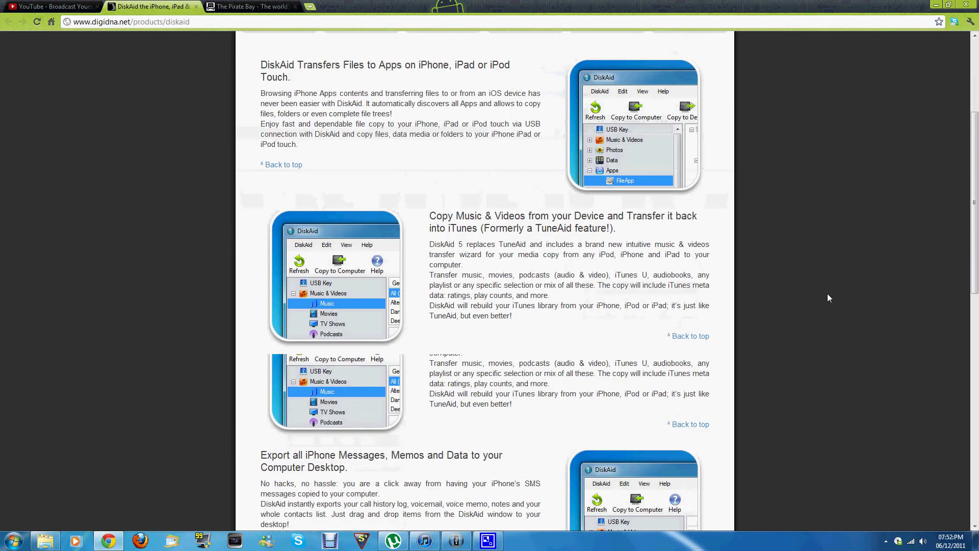
pyautogui.scroll(-3, 827, 293)
pyautogui.scroll(-1, 785, 246)
pyautogui.scroll(-5, 765, 237)
pyautogui.scroll(-1, 765, 240)
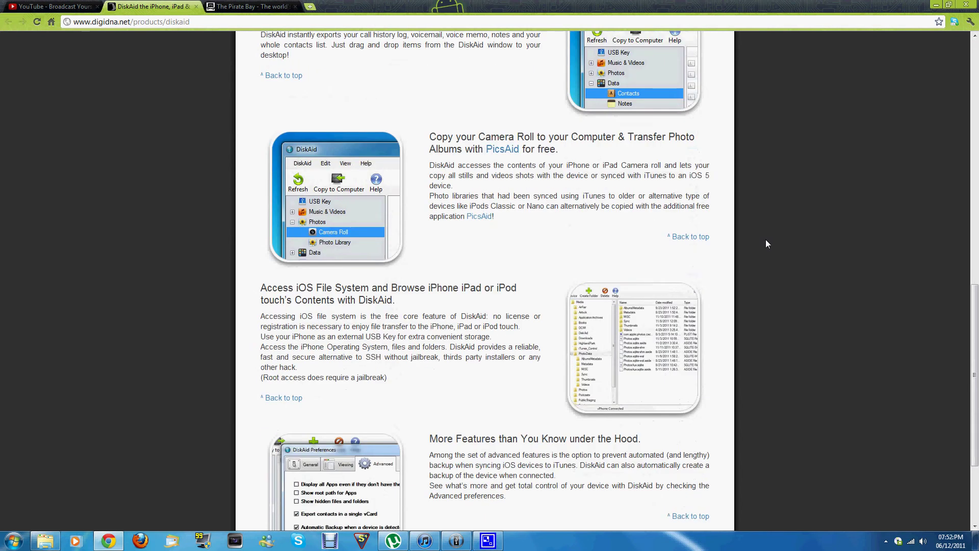
pyautogui.scroll(-2, 767, 239)
pyautogui.scroll(12, 770, 237)
pyautogui.scroll(4, 769, 238)
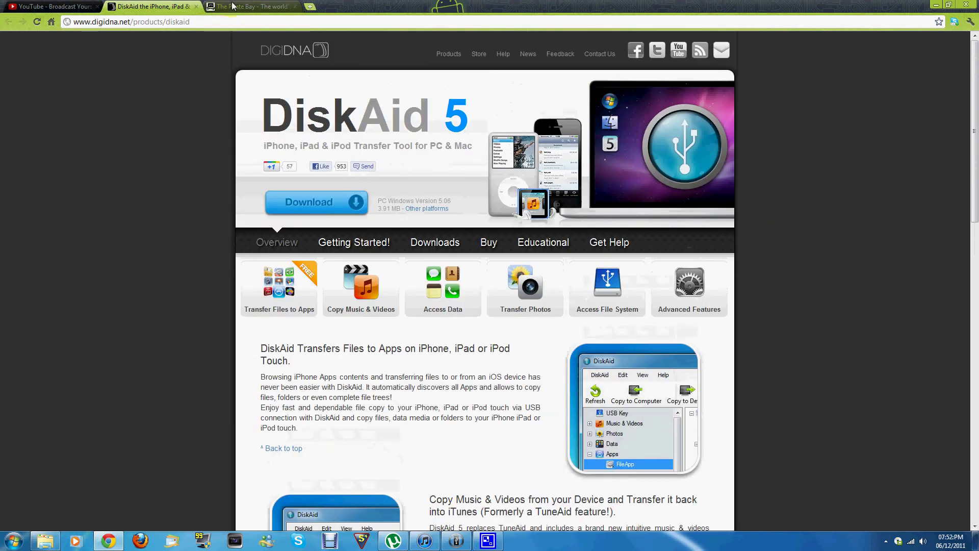
pyautogui.click(237, 6)
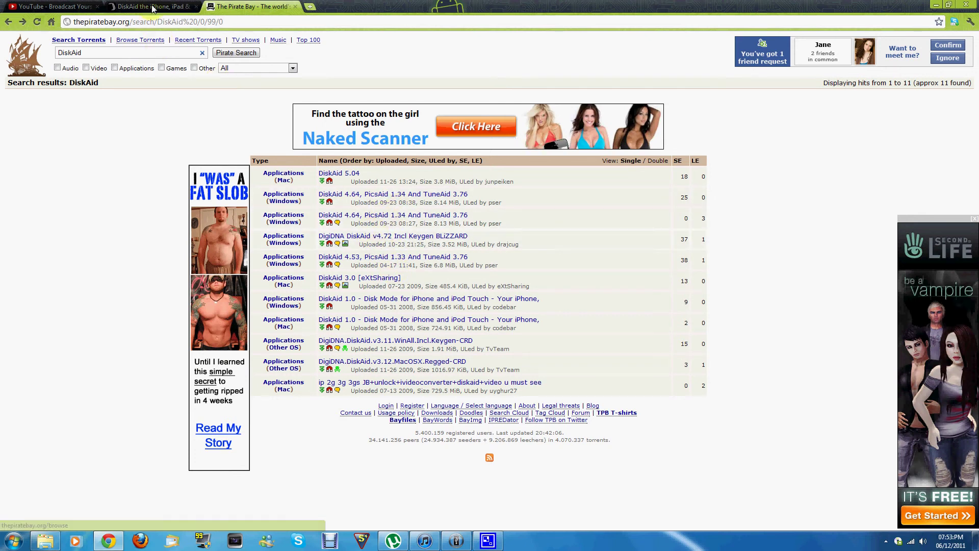
pyautogui.hotkey('ctrl', 'shift', 'Tab')
pyautogui.click(936, 5)
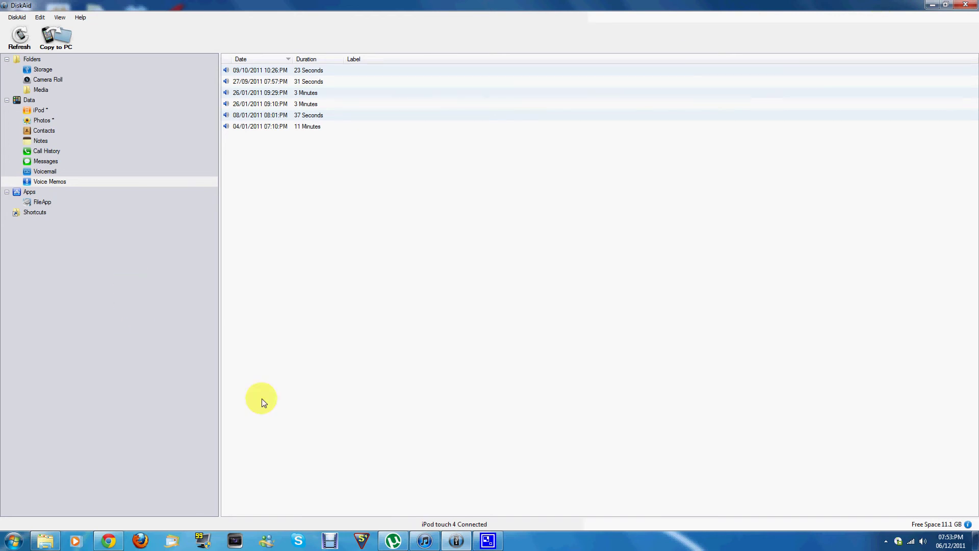
pyautogui.click(13, 540)
pyautogui.click(178, 318)
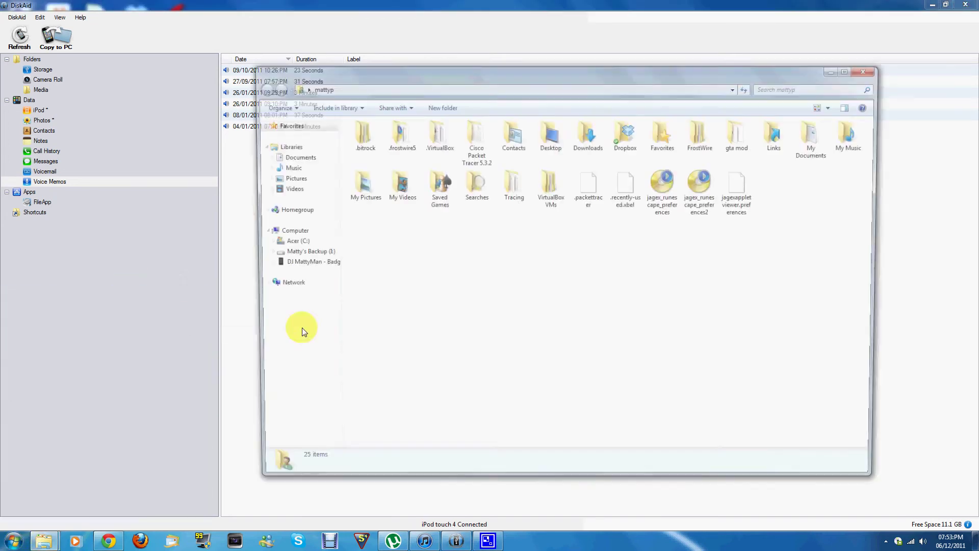
pyautogui.hotkey('alt', 'F4')
pyautogui.click(14, 540)
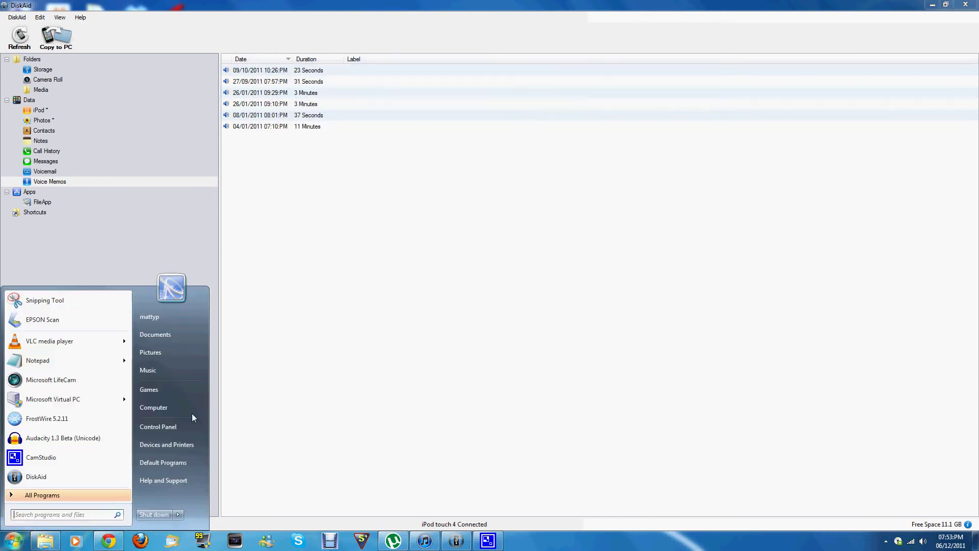
pyautogui.click(153, 407)
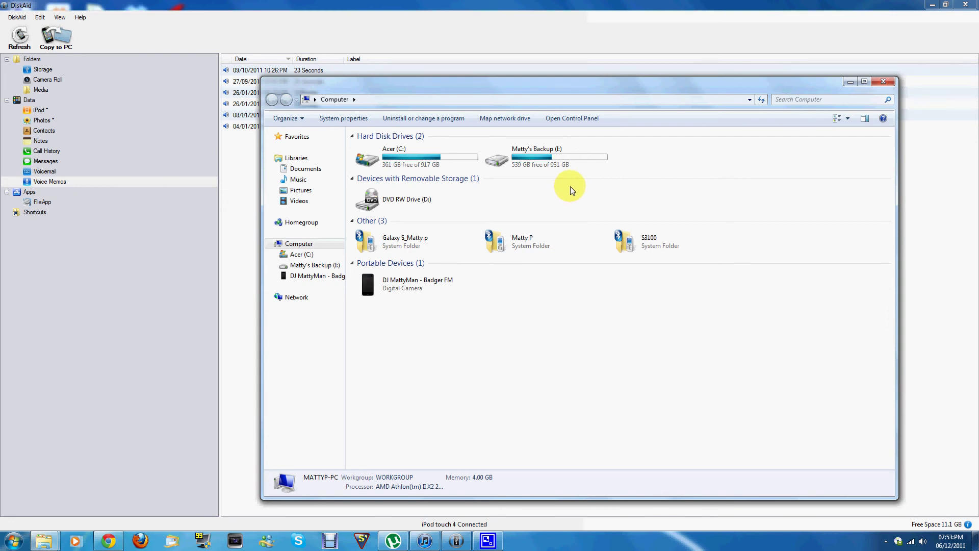
pyautogui.click(884, 81)
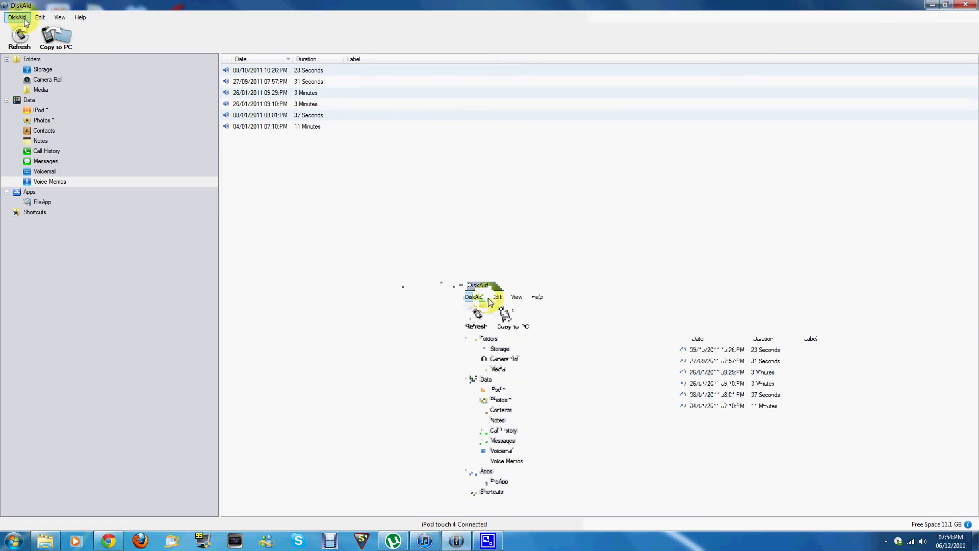
pyautogui.click(40, 17)
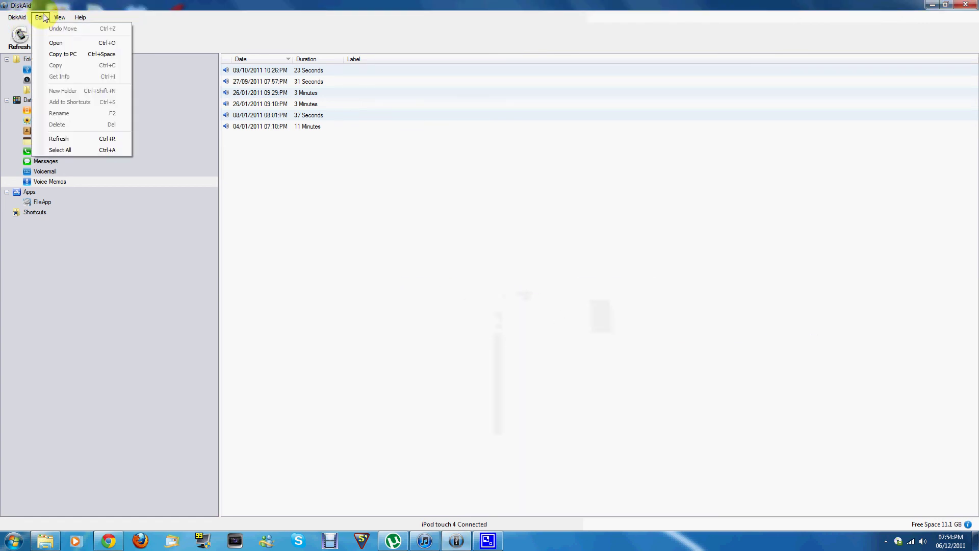
pyautogui.click(76, 16)
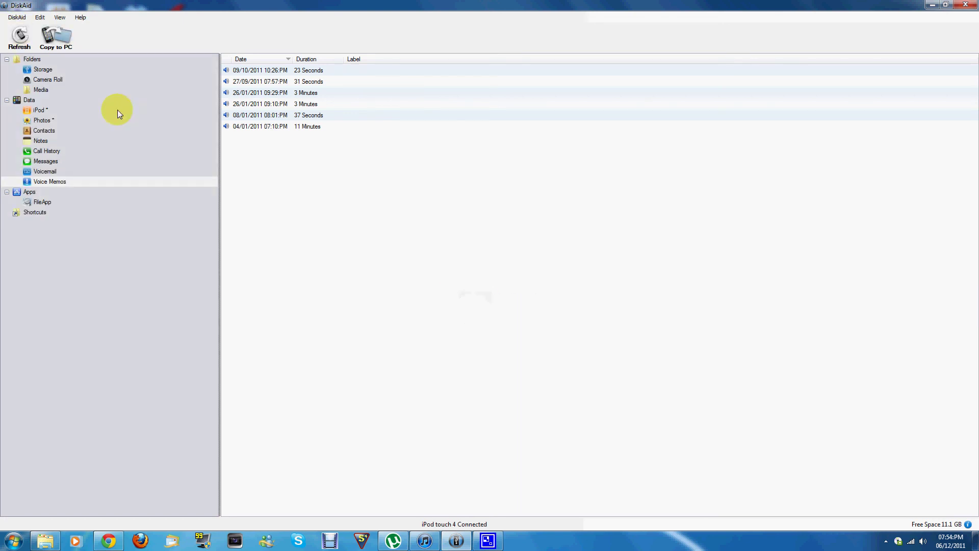